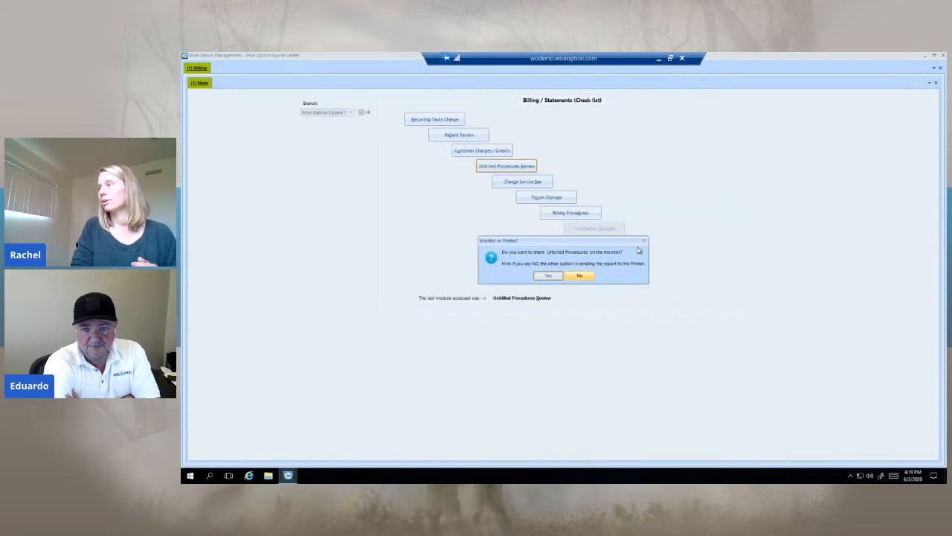
Step: Bring up the printer options of the unbilled procedures review and close them without submitting
{"action": "left_click", "coordinate": [579, 276]}
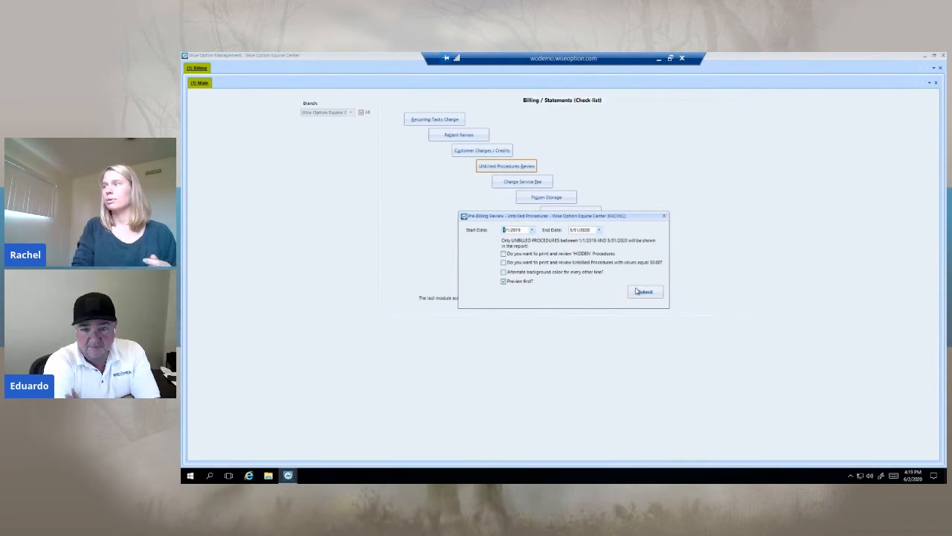
{"action": "left_click", "coordinate": [665, 217]}
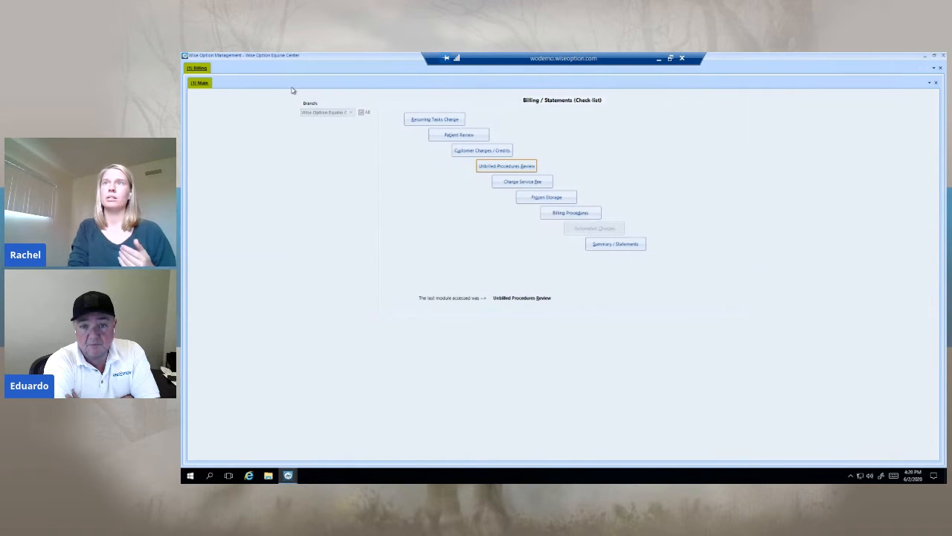
{"action": "right_click", "coordinate": [205, 69]}
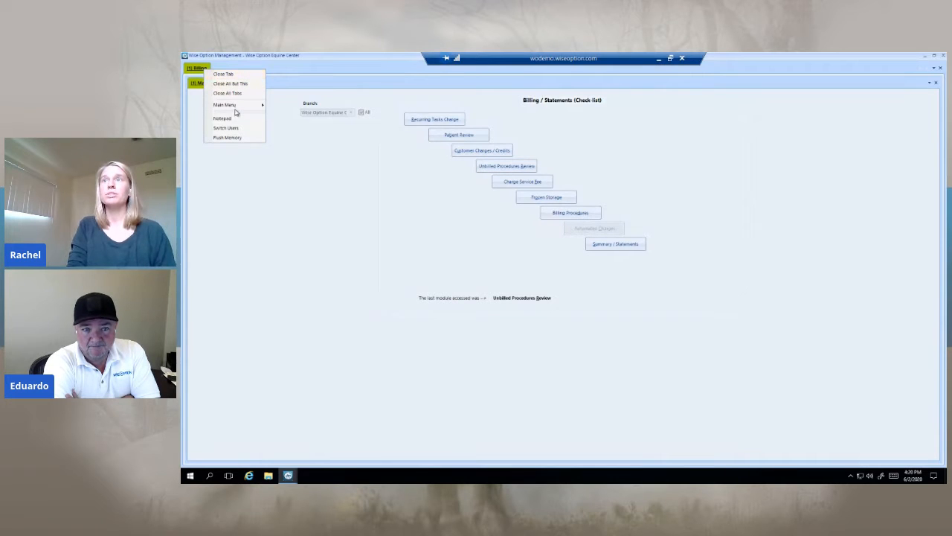
{"action": "mouse_move", "coordinate": [233, 106]}
{"action": "mouse_move", "coordinate": [309, 149]}
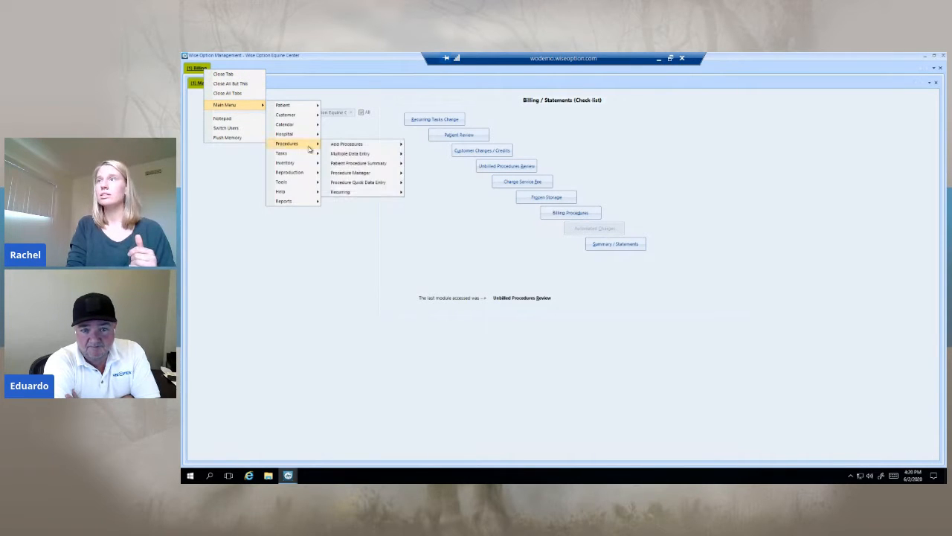
{"action": "mouse_move", "coordinate": [366, 180]}
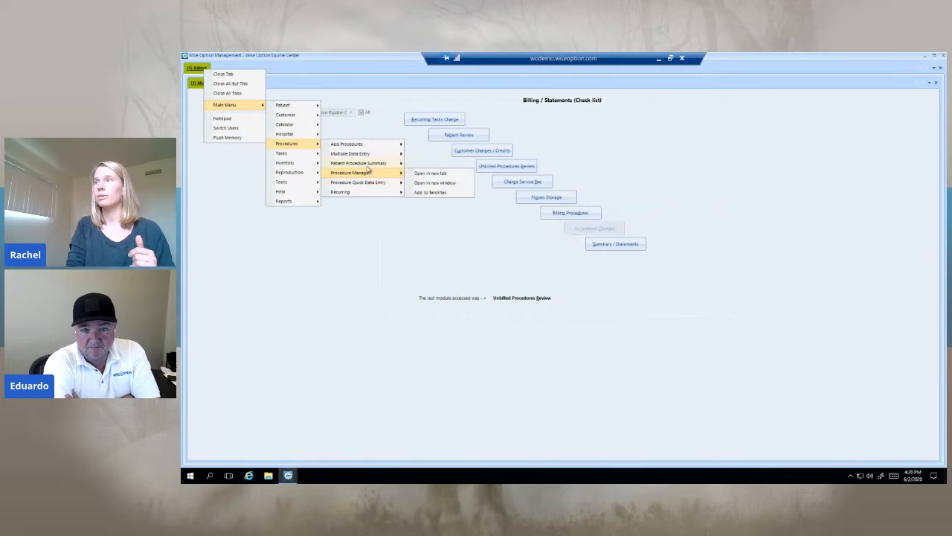
{"action": "mouse_move", "coordinate": [370, 164]}
{"action": "left_click", "coordinate": [422, 163]}
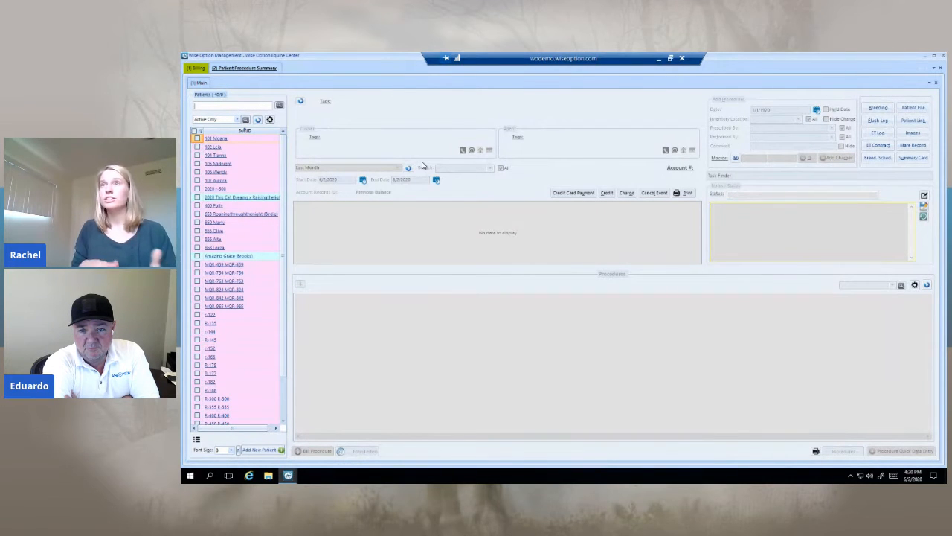
{"action": "left_click", "coordinate": [216, 155]}
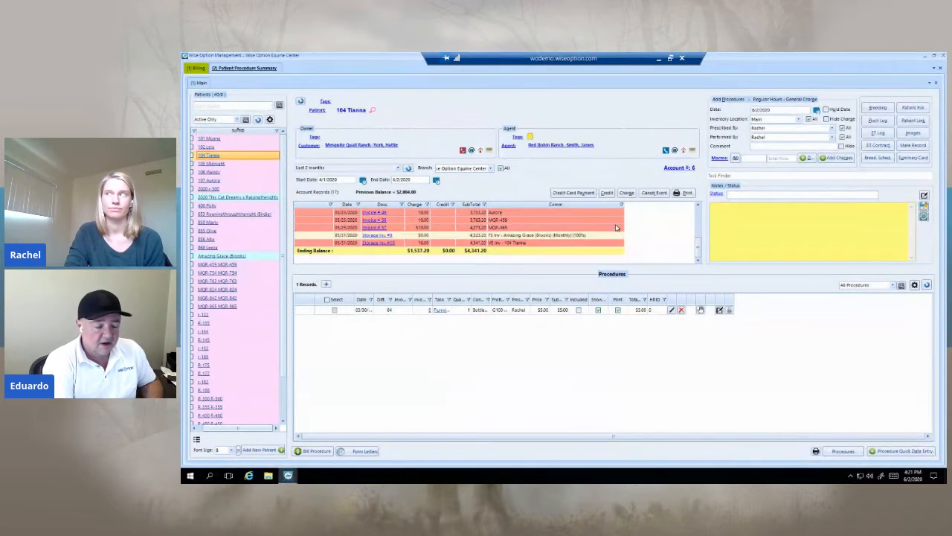
Step: Find the Adequan task and add it to 104 Tianna's procedures with a quantity of 1 ml
{"action": "left_click", "coordinate": [751, 173]}
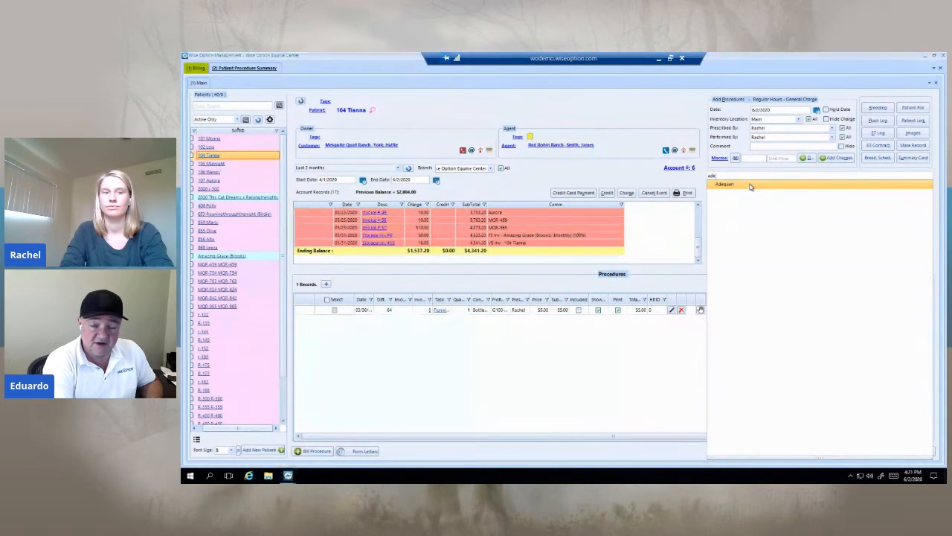
{"action": "left_click", "coordinate": [751, 187]}
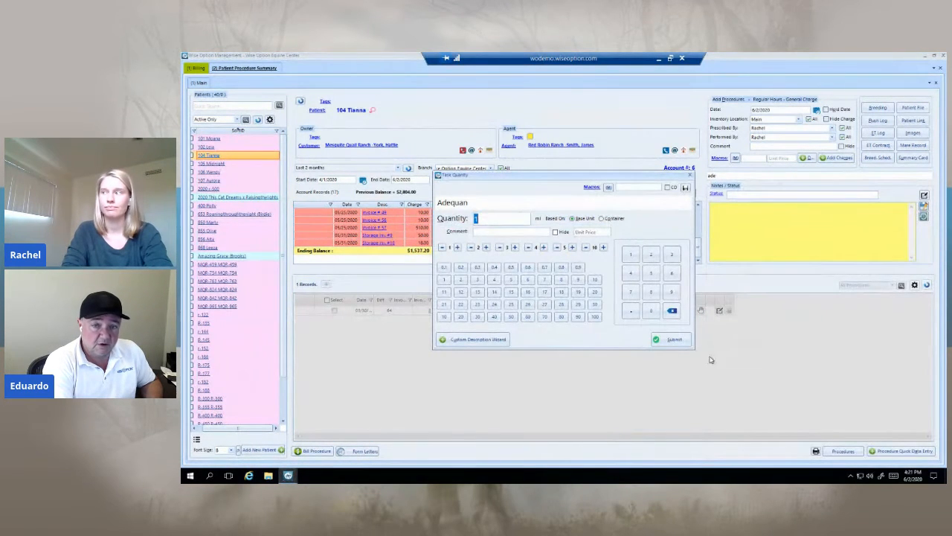
{"action": "left_click", "coordinate": [672, 341]}
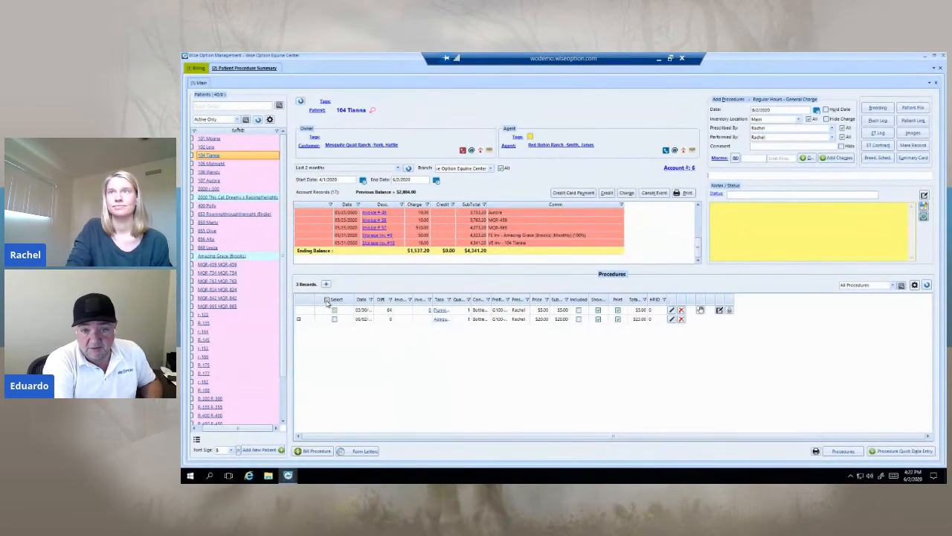
Step: Open the Patient module in a new tab and display the procedures and reminders of 105 Midnight
{"action": "right_click", "coordinate": [237, 69]}
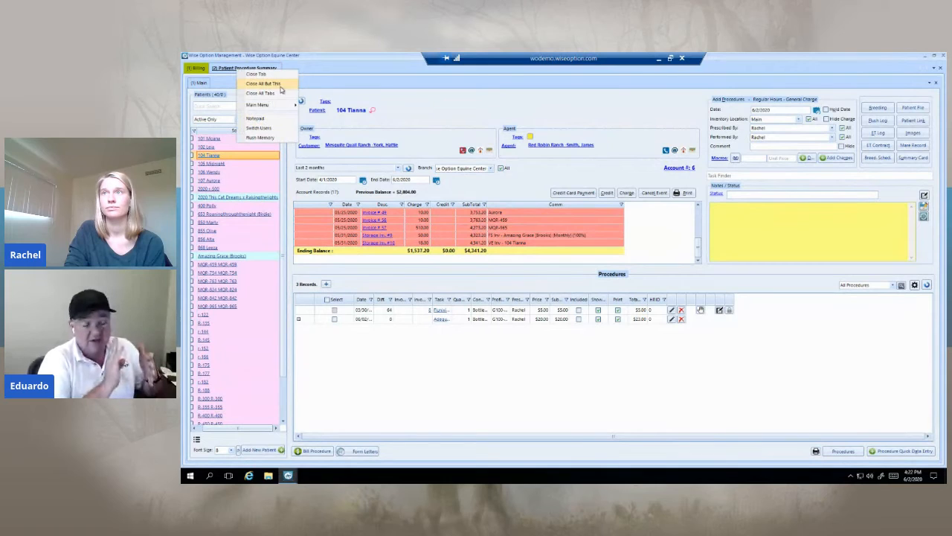
{"action": "mouse_move", "coordinate": [272, 106]}
{"action": "mouse_move", "coordinate": [327, 105]}
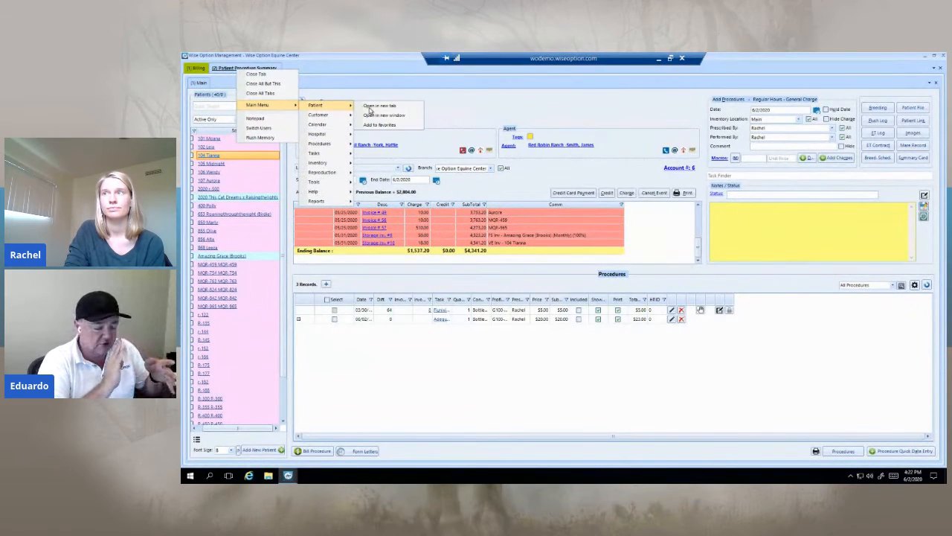
{"action": "left_click", "coordinate": [377, 107]}
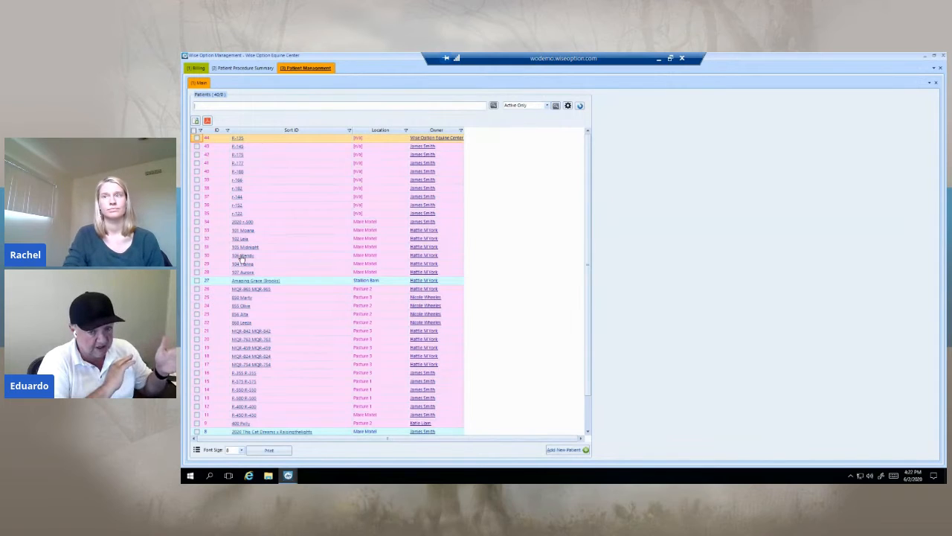
{"action": "left_click", "coordinate": [241, 248]}
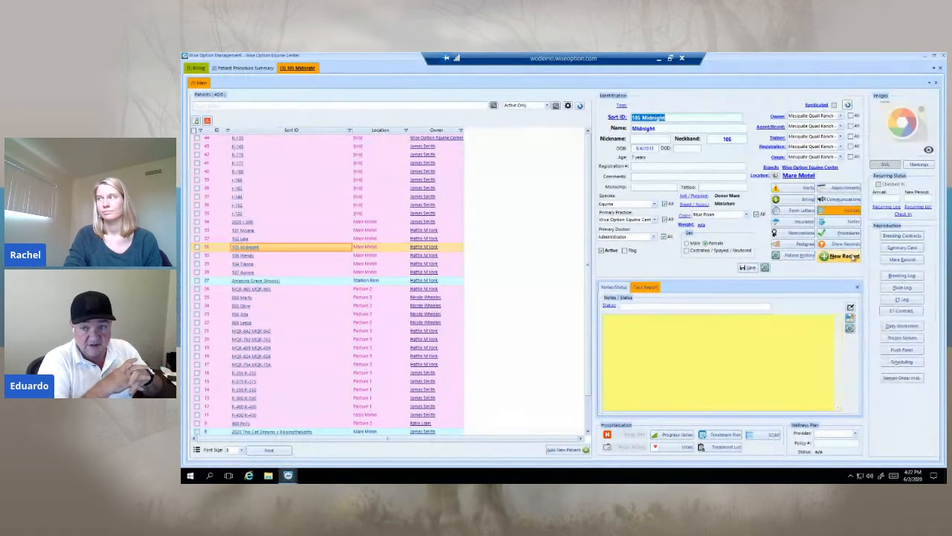
{"action": "left_click", "coordinate": [848, 235]}
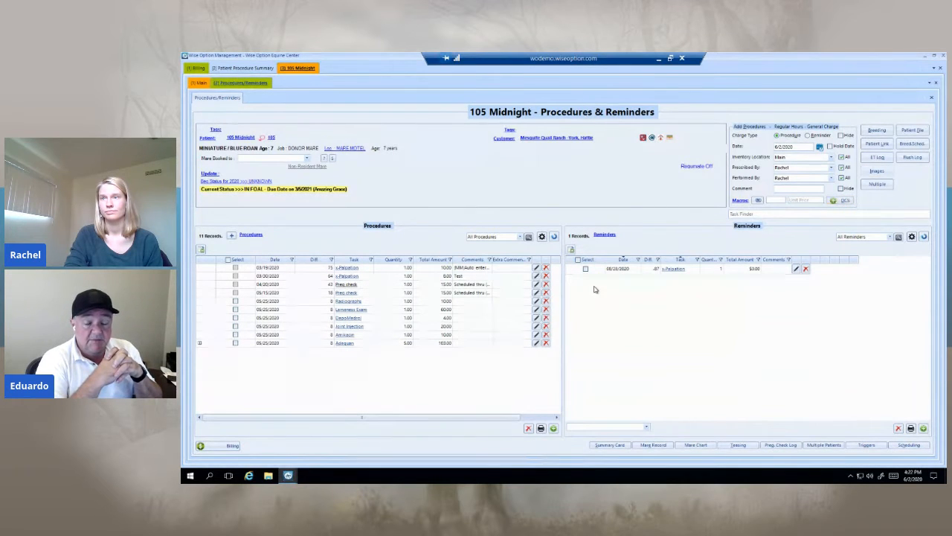
Step: Select all of 105 Midnight's procedures at once and clear the whole selection again
{"action": "left_click", "coordinate": [228, 260]}
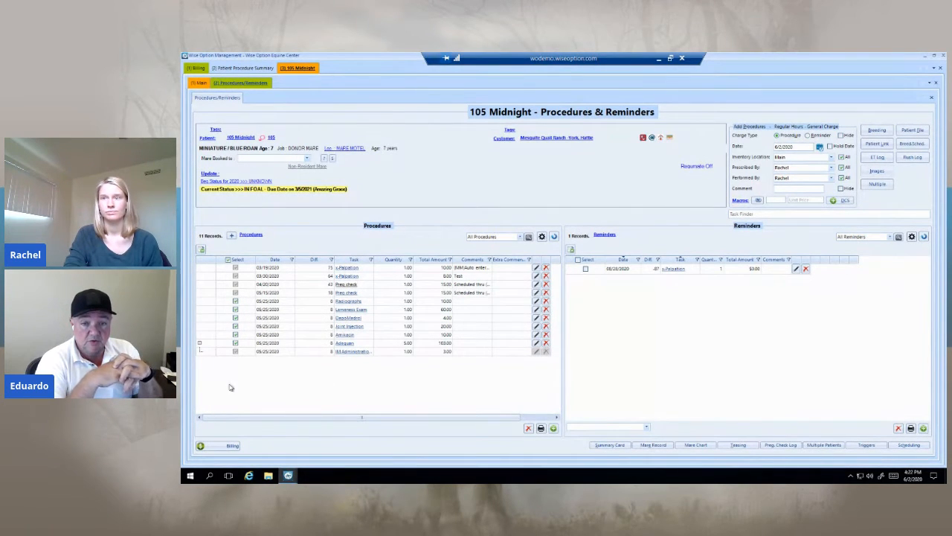
{"action": "left_click", "coordinate": [228, 260]}
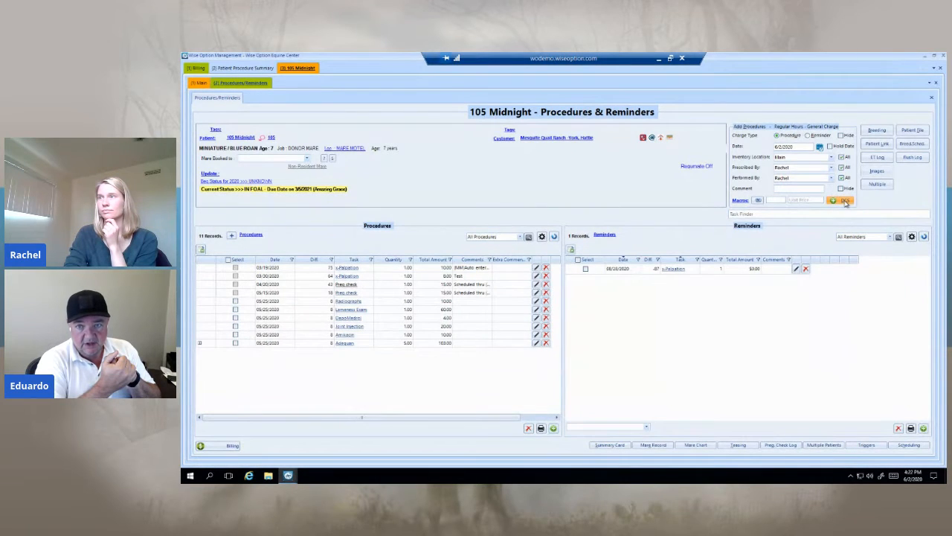
Step: Add Radiographs, Lameness Exam and DepoMedrol to 105 Midnight from the Lameness digital circle sheet, leaving the linked radiograph task out
{"action": "left_click", "coordinate": [845, 202]}
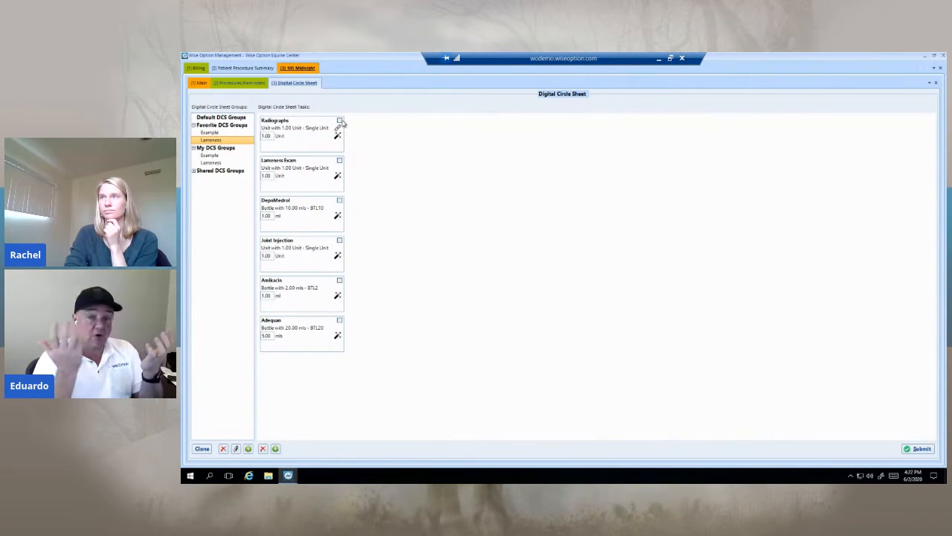
{"action": "left_click", "coordinate": [337, 145]}
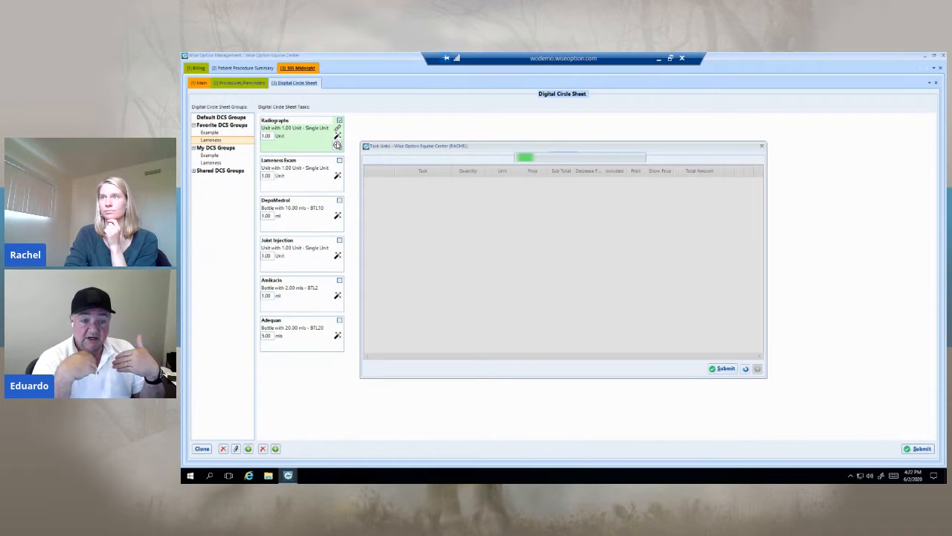
{"action": "left_click", "coordinate": [727, 369]}
{"action": "left_click", "coordinate": [342, 179]}
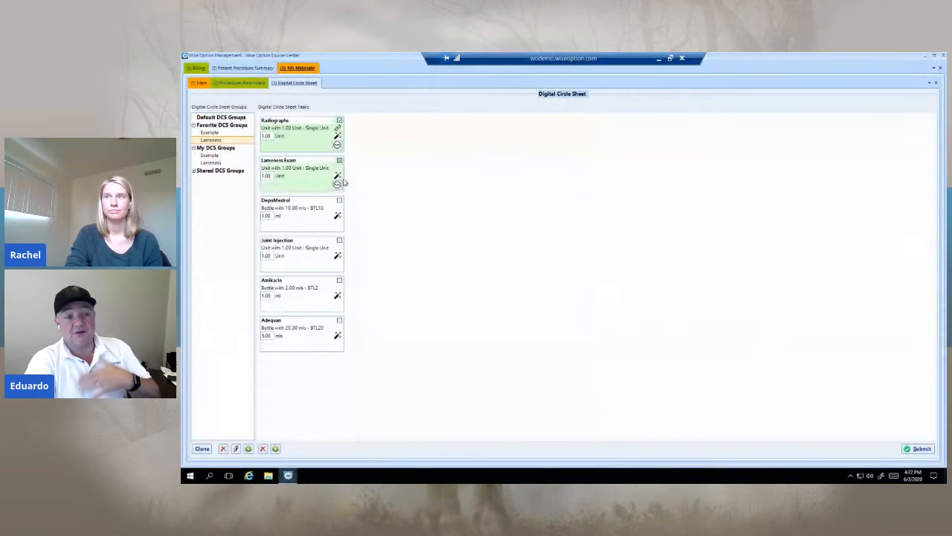
{"action": "left_click", "coordinate": [342, 202]}
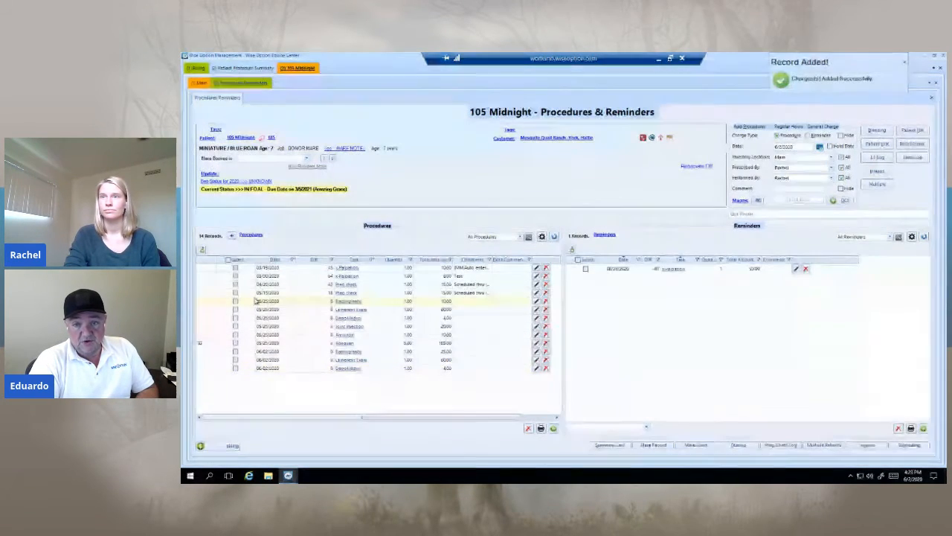
Step: Select all of 105 Midnight's procedures for billing, excluding the ones dated 05/25/2020
{"action": "left_click", "coordinate": [228, 259]}
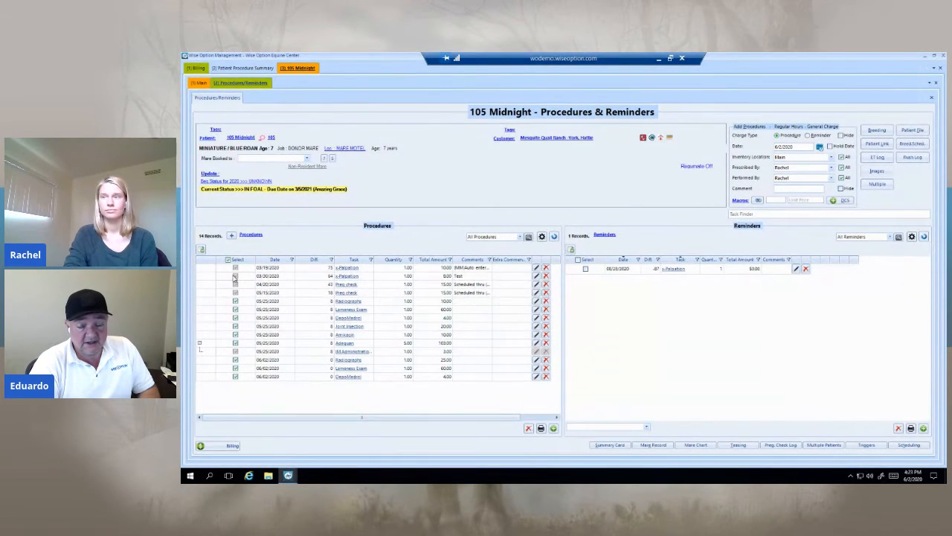
{"action": "left_click", "coordinate": [236, 301]}
{"action": "left_click", "coordinate": [235, 310]}
{"action": "left_click", "coordinate": [236, 325]}
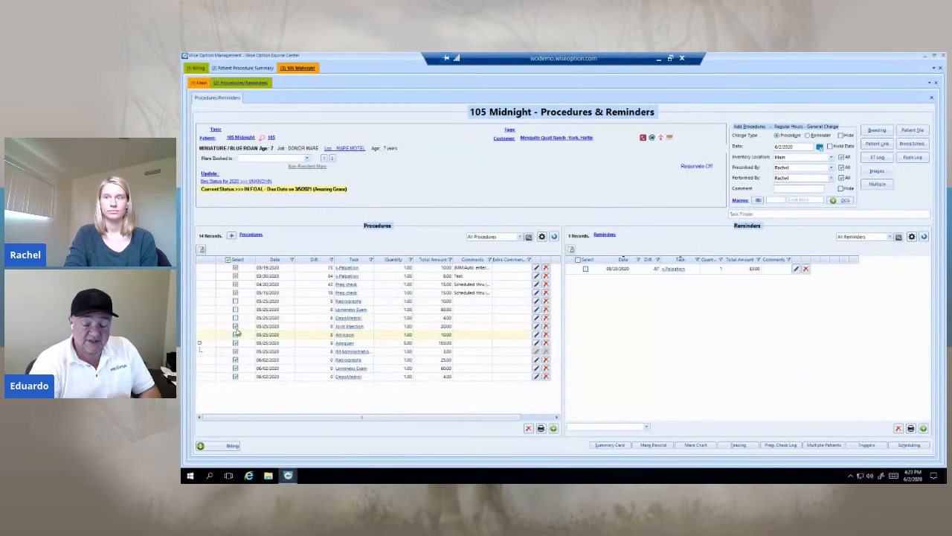
{"action": "left_click", "coordinate": [235, 334]}
{"action": "left_click", "coordinate": [235, 343]}
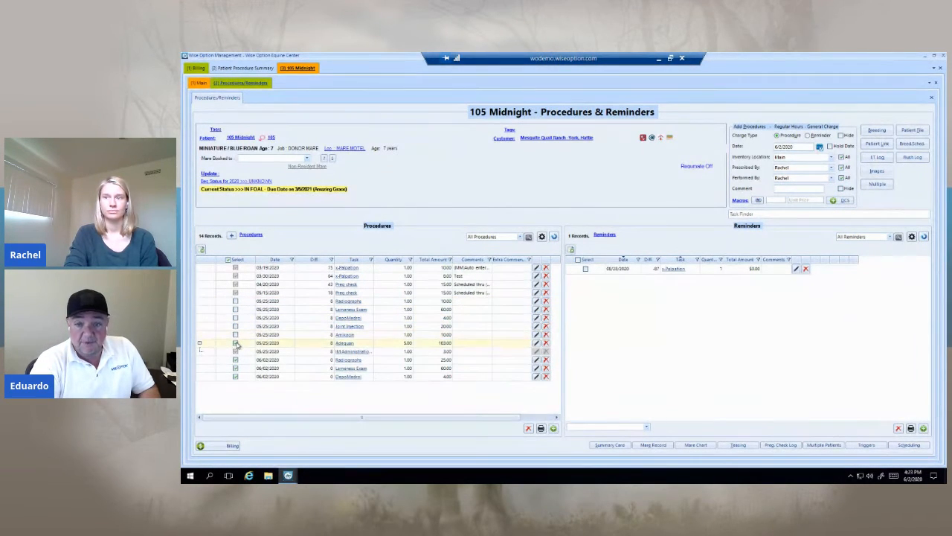
Step: Bill all three listed 06/02/2020 procedures of Midnight and save the new invoice to its owner with the default properties
{"action": "left_click", "coordinate": [232, 447]}
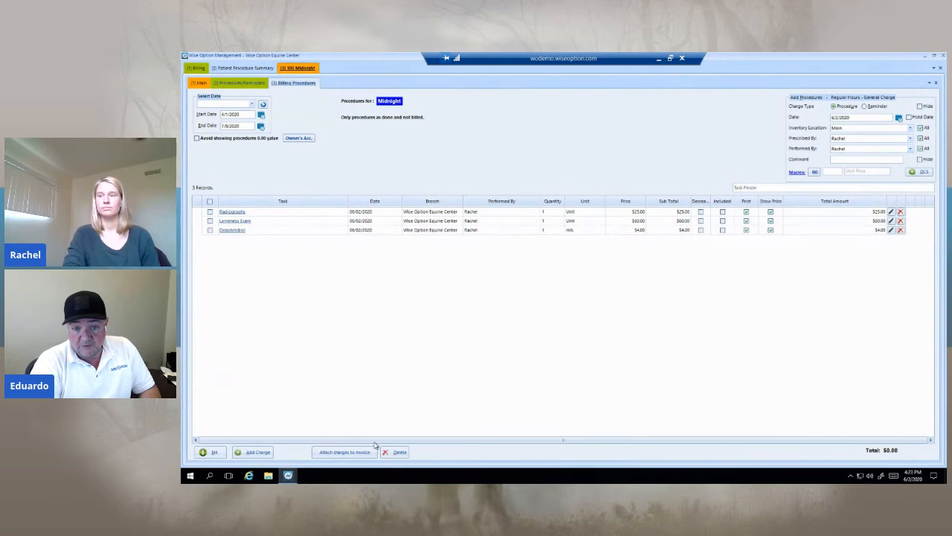
{"action": "left_click", "coordinate": [211, 203]}
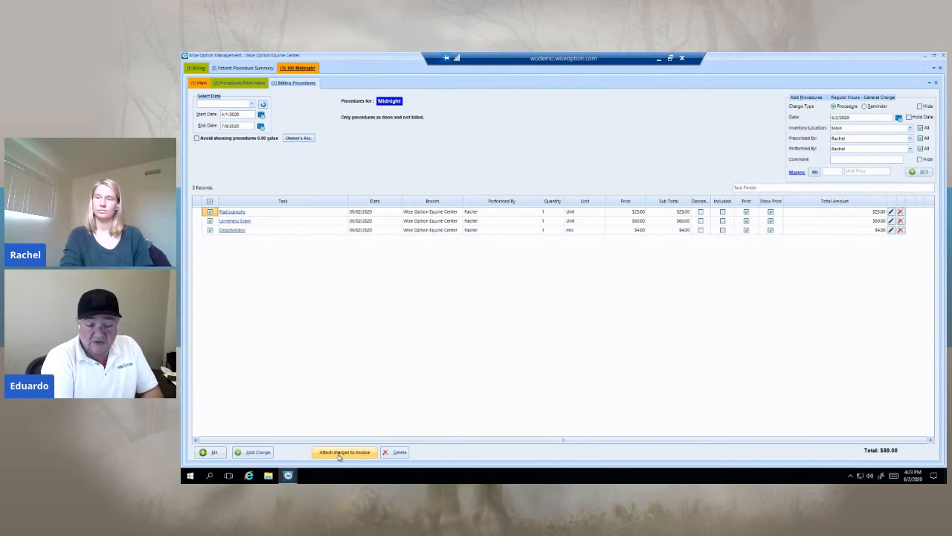
{"action": "left_click", "coordinate": [209, 451]}
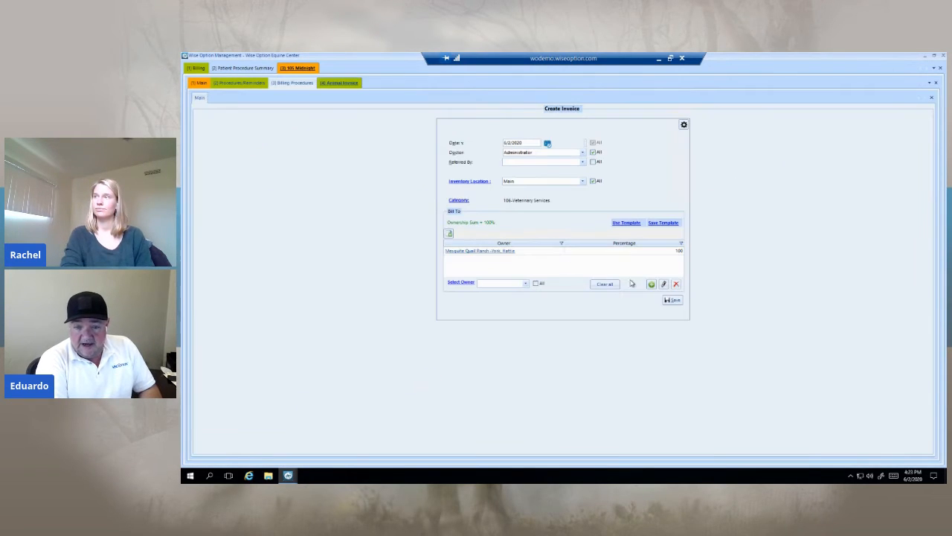
{"action": "left_click", "coordinate": [673, 301]}
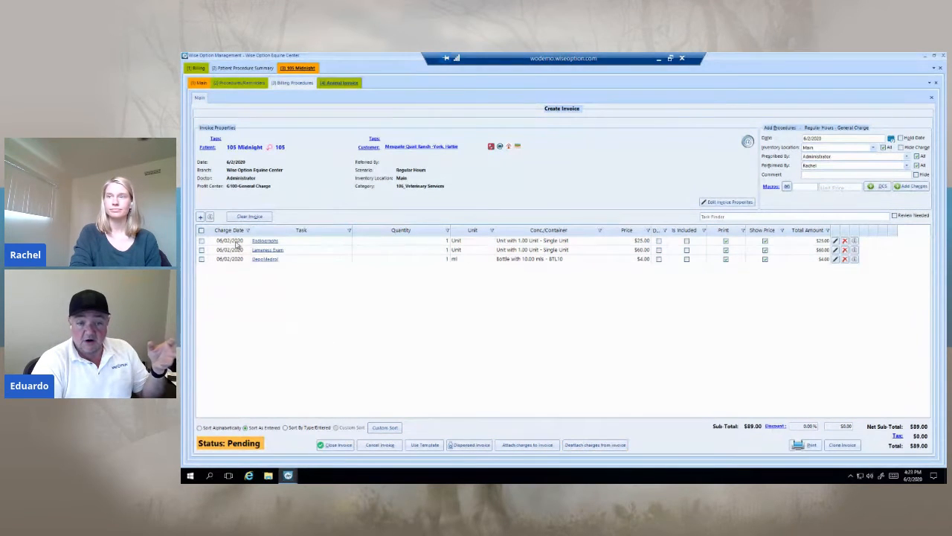
Step: View the window for attaching further unbilled charges to the pending invoice, and close it without attaching any
{"action": "left_click", "coordinate": [544, 445]}
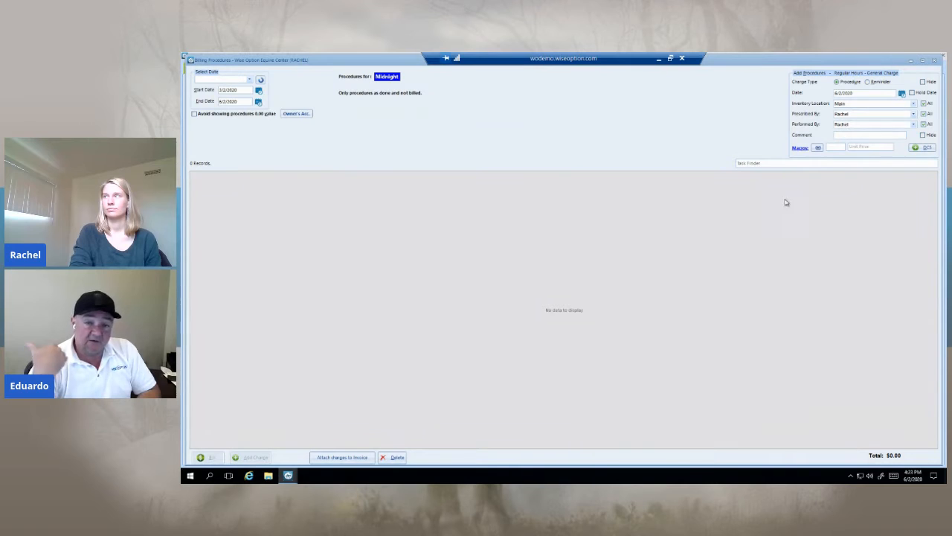
{"action": "left_click", "coordinate": [768, 163]}
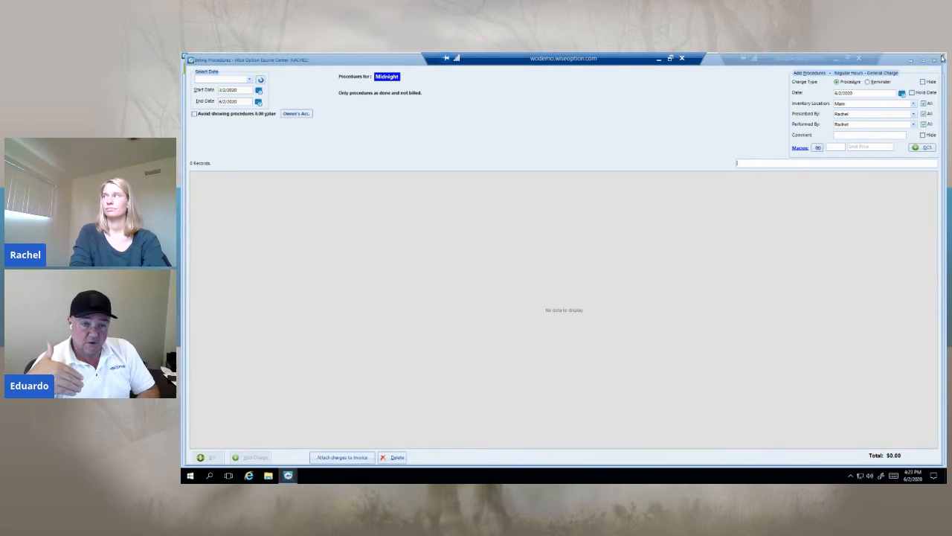
{"action": "key", "text": "Escape"}
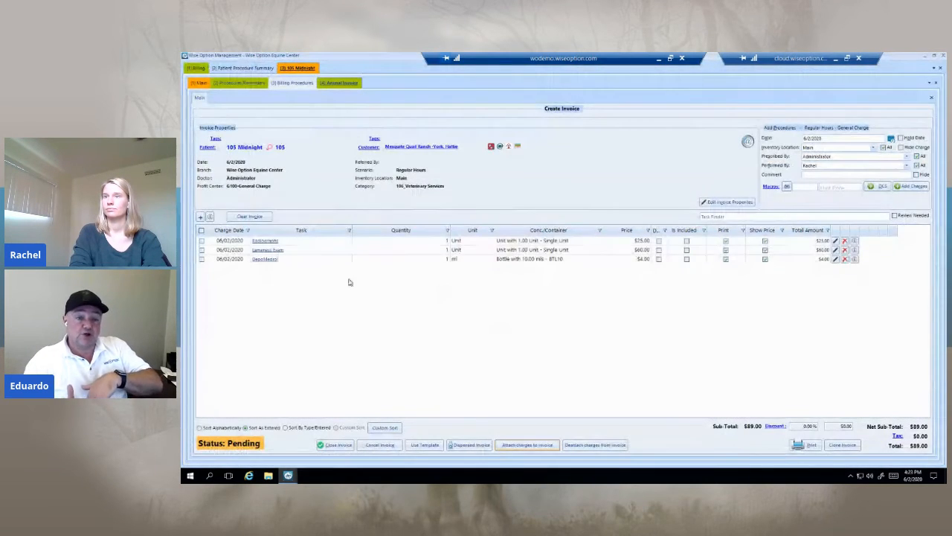
Step: Detach the DepoMedrol charge from Midnight's pending invoice
{"action": "left_click", "coordinate": [202, 259]}
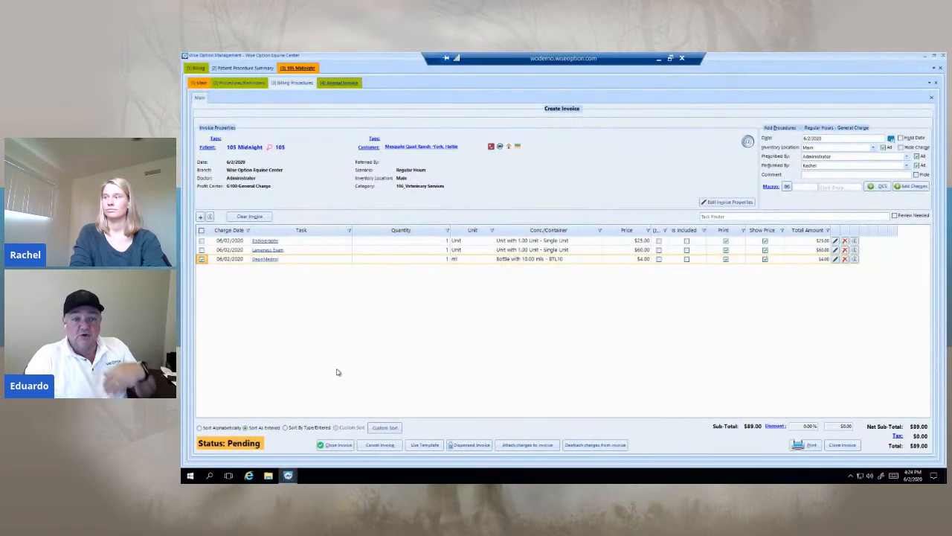
{"action": "left_click", "coordinate": [607, 445]}
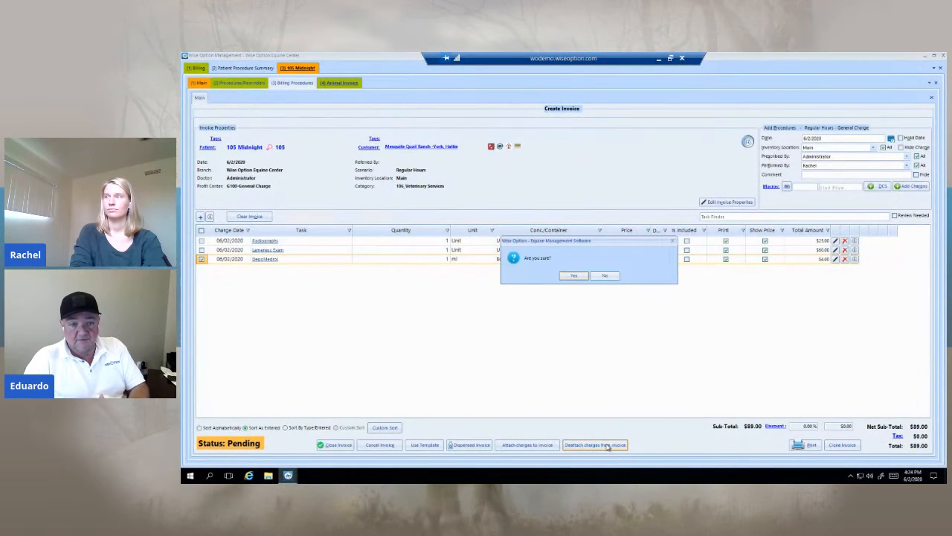
{"action": "left_click", "coordinate": [573, 276]}
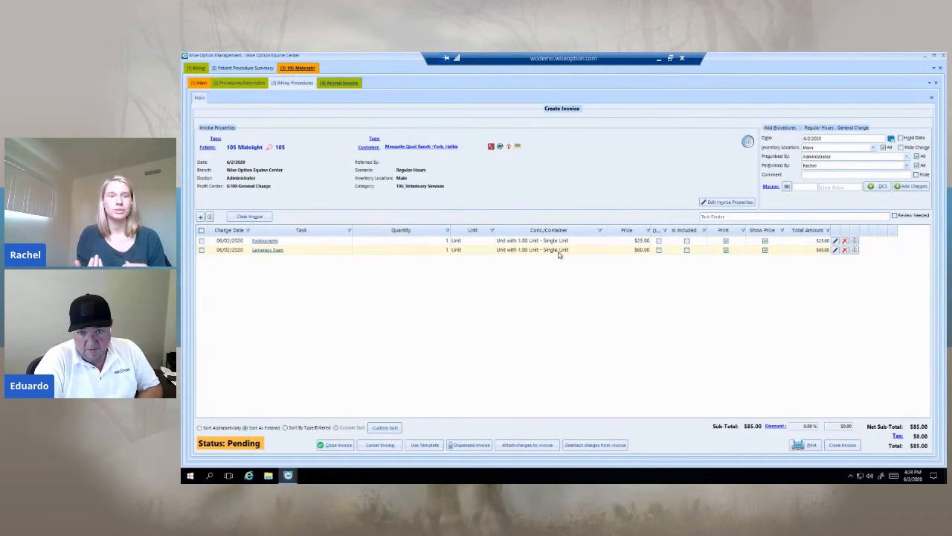
Step: Review Midnight's procedures and reminders list, and return to the pending invoice
{"action": "left_click", "coordinate": [247, 83]}
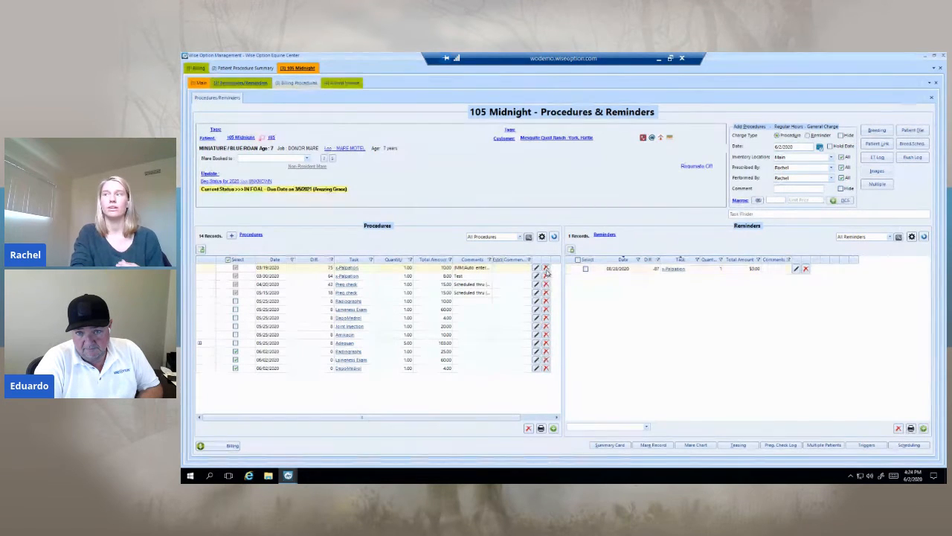
{"action": "mouse_move", "coordinate": [535, 273]}
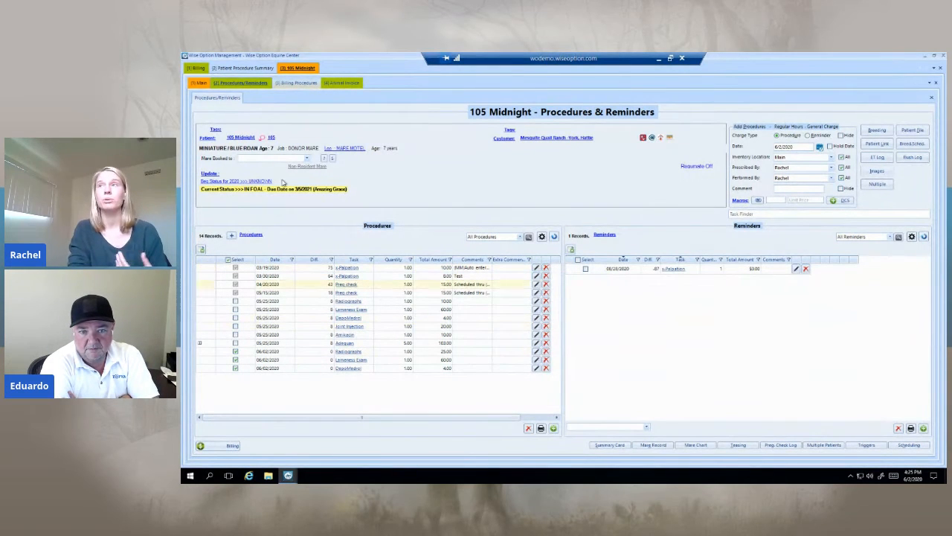
{"action": "left_click", "coordinate": [335, 83]}
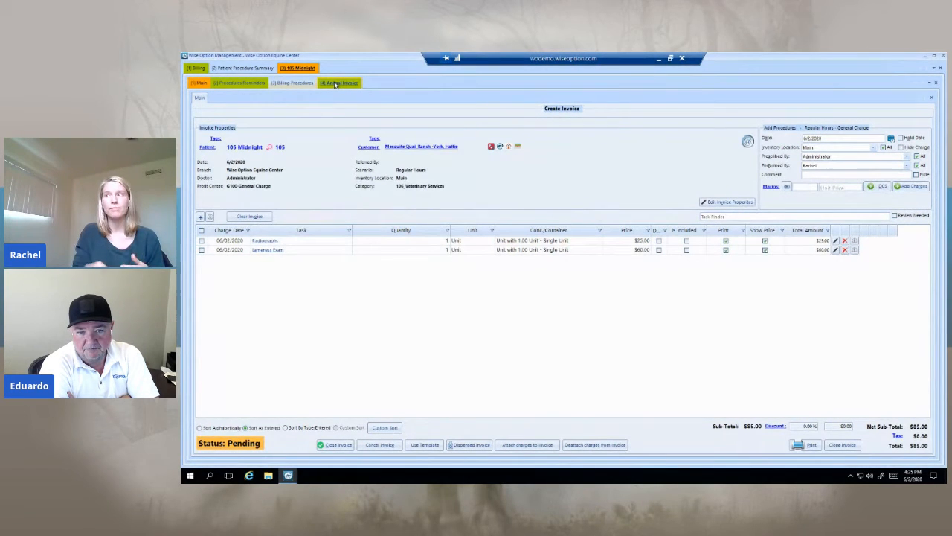
Step: Open the price and quantity of the Radiographs and Lameness Exam charges for editing, and close the billing pages without changing any value
{"action": "left_click", "coordinate": [636, 242]}
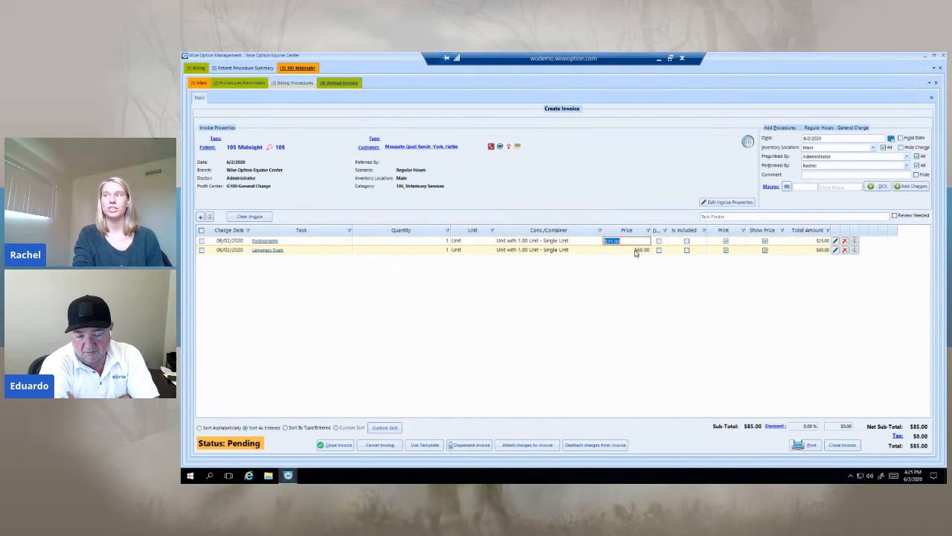
{"action": "double_click", "coordinate": [638, 250]}
{"action": "double_click", "coordinate": [436, 242]}
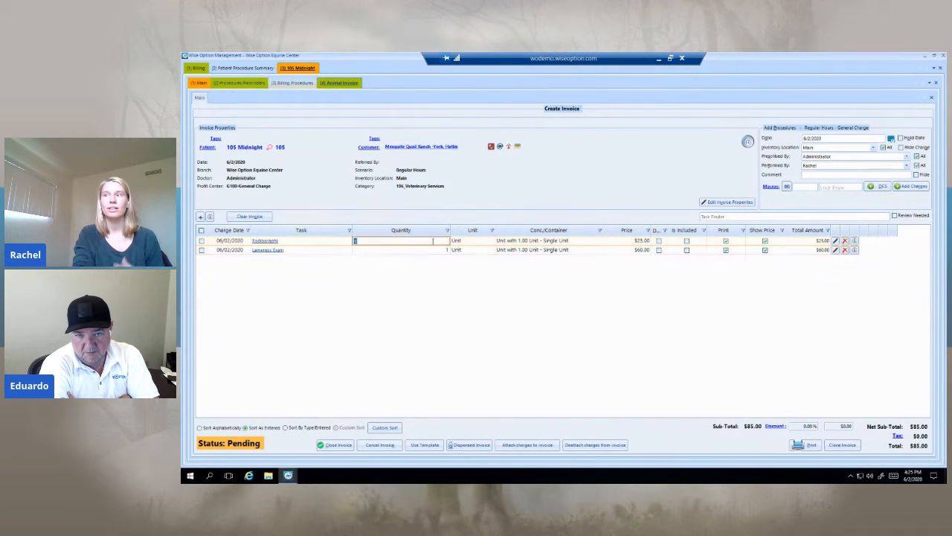
{"action": "double_click", "coordinate": [434, 251]}
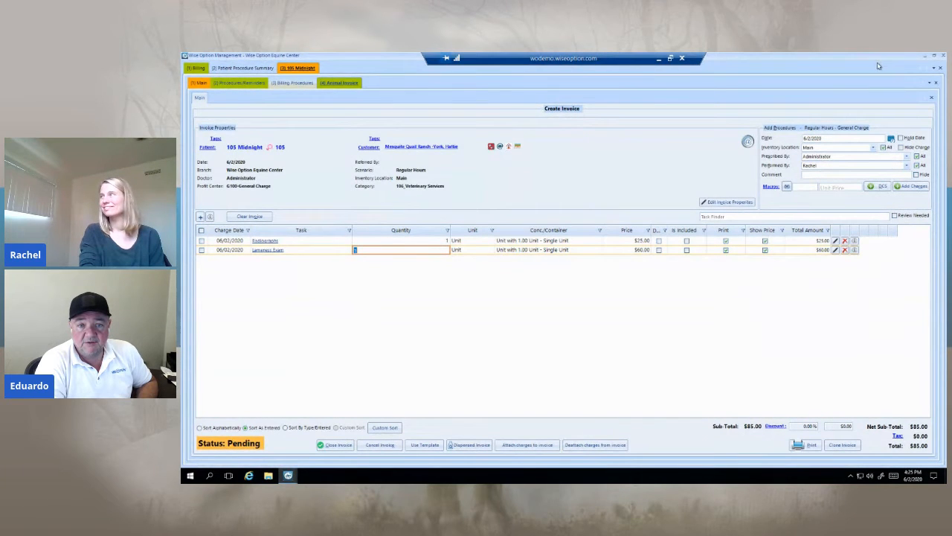
{"action": "left_click", "coordinate": [941, 69]}
{"action": "left_click", "coordinate": [941, 70]}
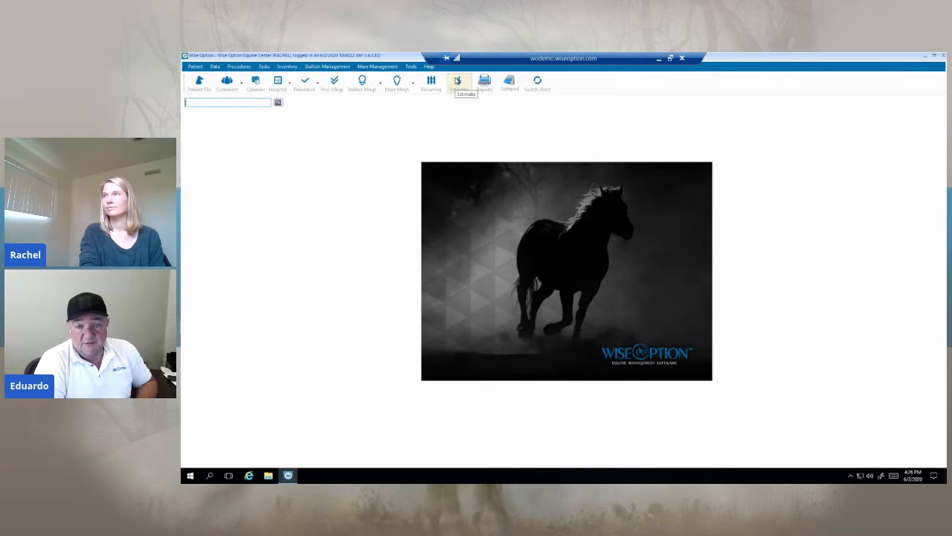
Step: Start a price check from the main window and set its type to Inpatient
{"action": "left_click", "coordinate": [458, 82]}
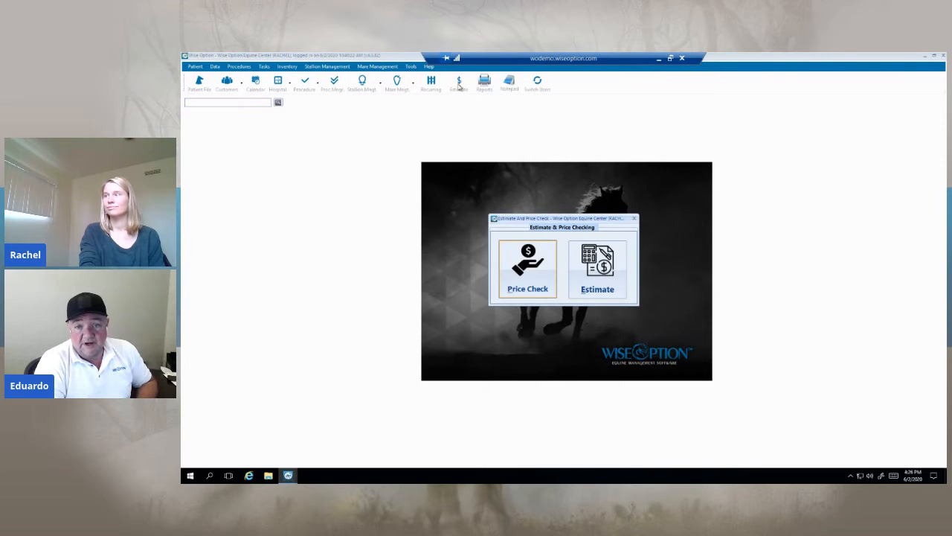
{"action": "left_click", "coordinate": [532, 284]}
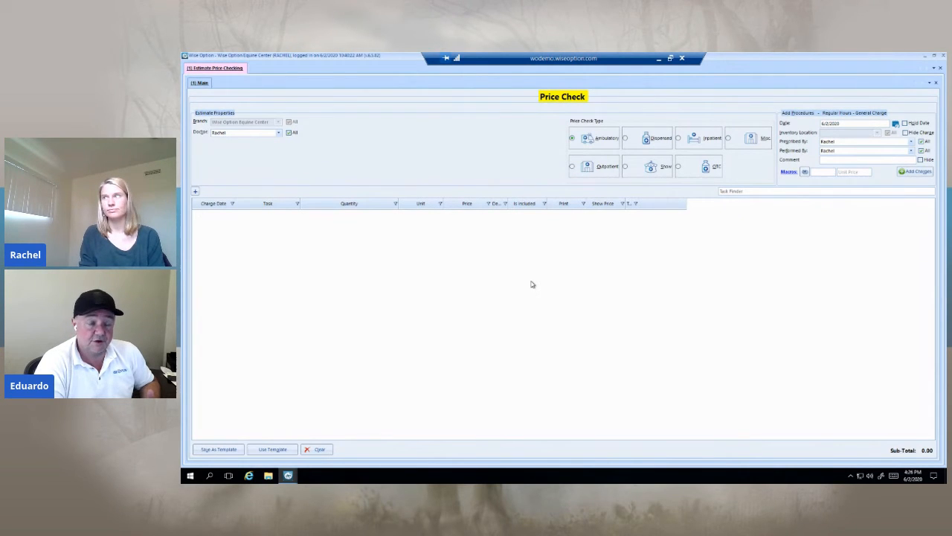
{"action": "left_click", "coordinate": [661, 164]}
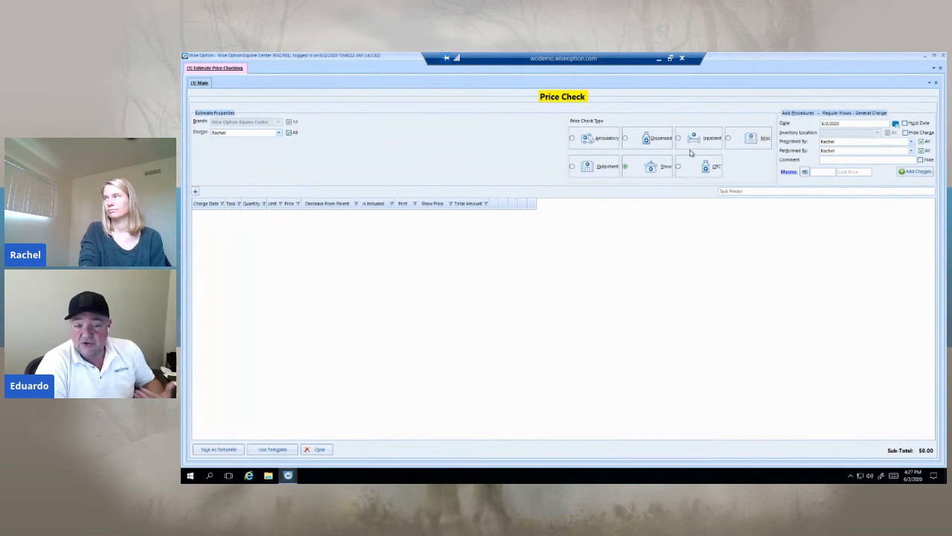
{"action": "left_click", "coordinate": [691, 144]}
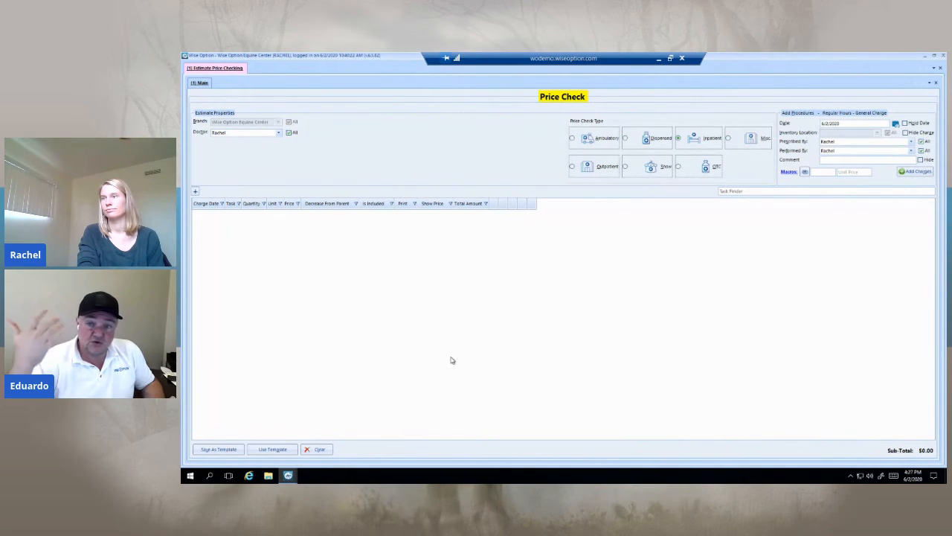
Step: Find the Adequan task and add it to the price check with a quantity of 1 ml
{"action": "left_click", "coordinate": [752, 193]}
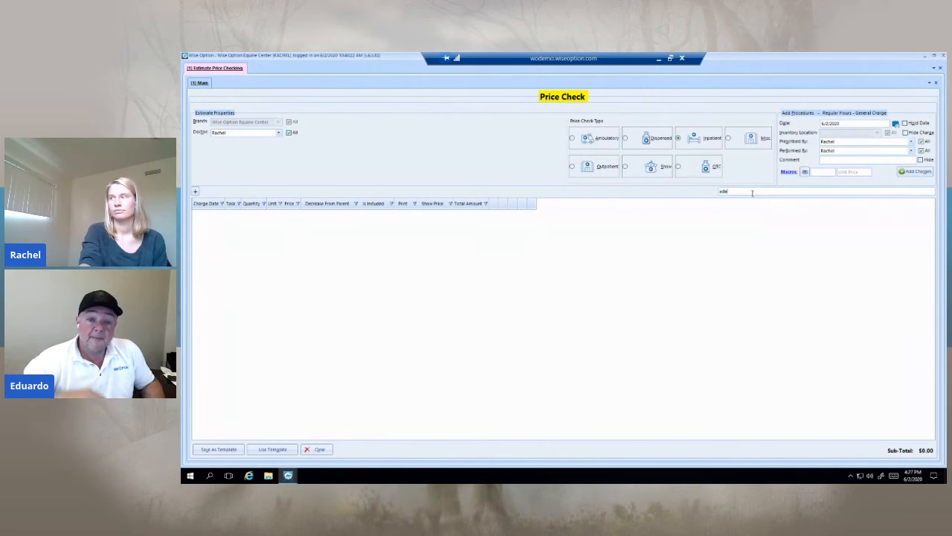
{"action": "type", "text": "ade"}
{"action": "key", "text": "Return"}
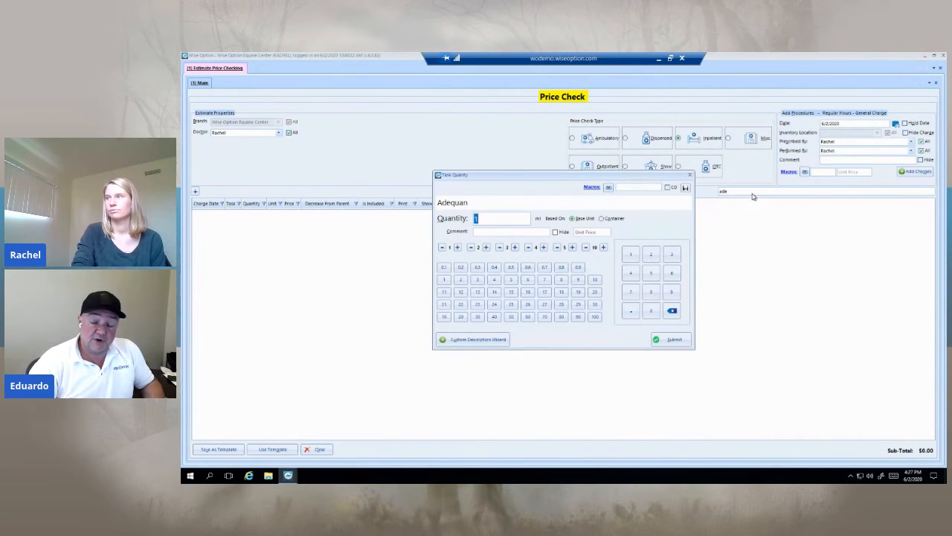
{"action": "left_click", "coordinate": [670, 339]}
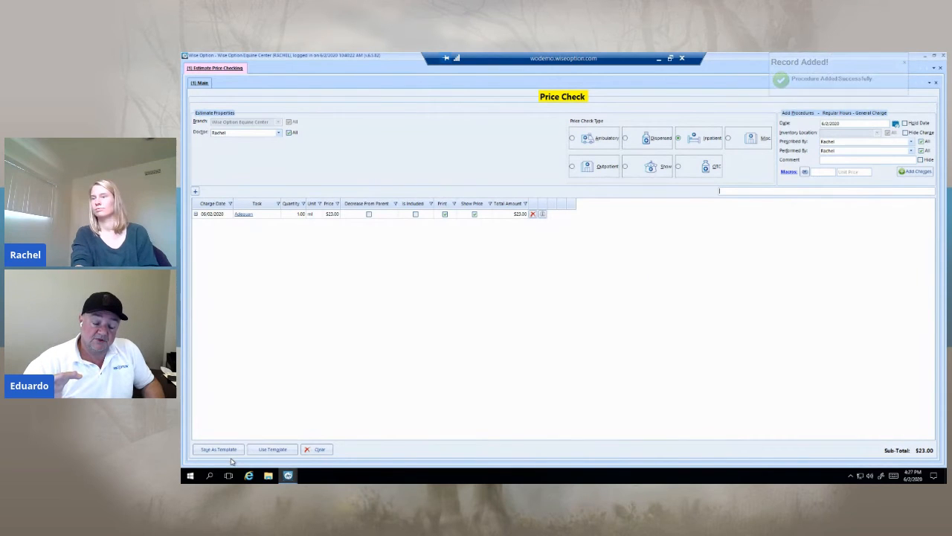
Step: Save the price check as a template named Adequan, and close the price check page
{"action": "left_click", "coordinate": [229, 455]}
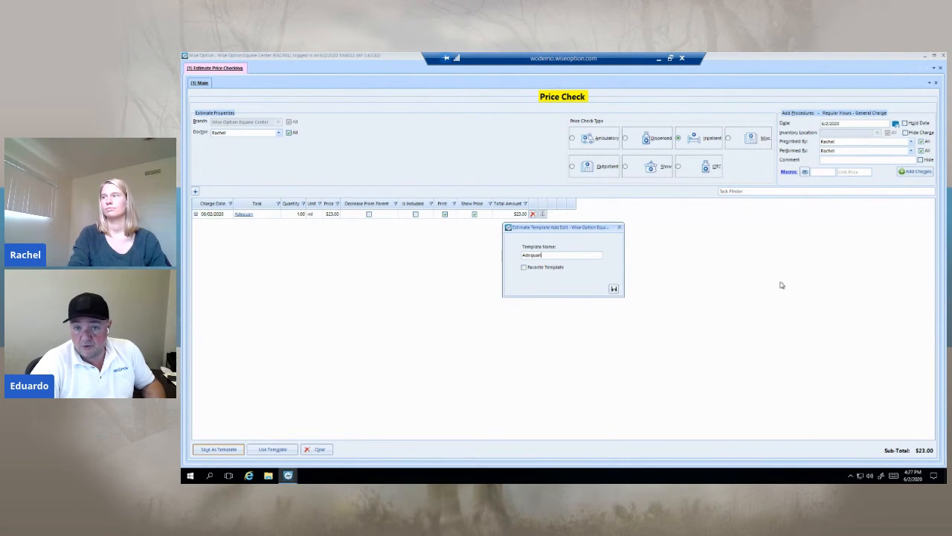
{"action": "left_click", "coordinate": [614, 289]}
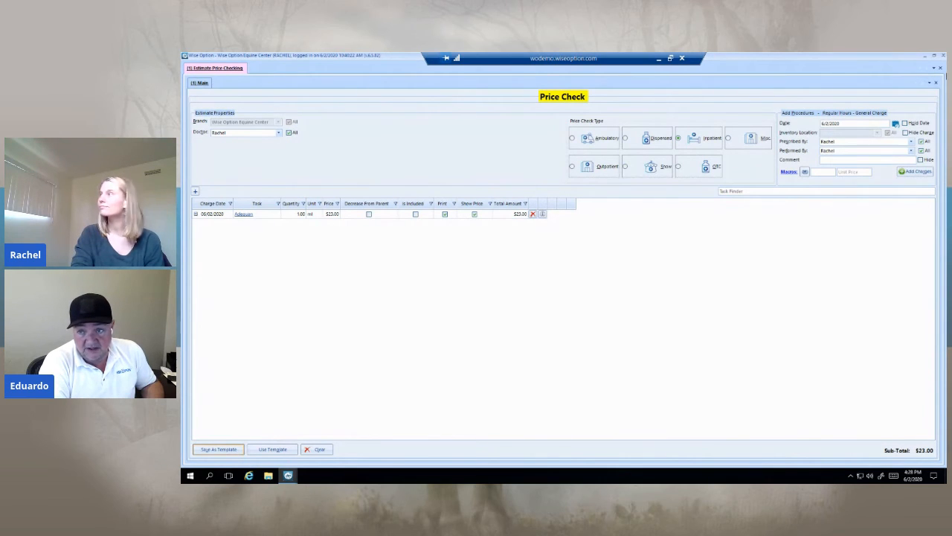
{"action": "left_click", "coordinate": [940, 69]}
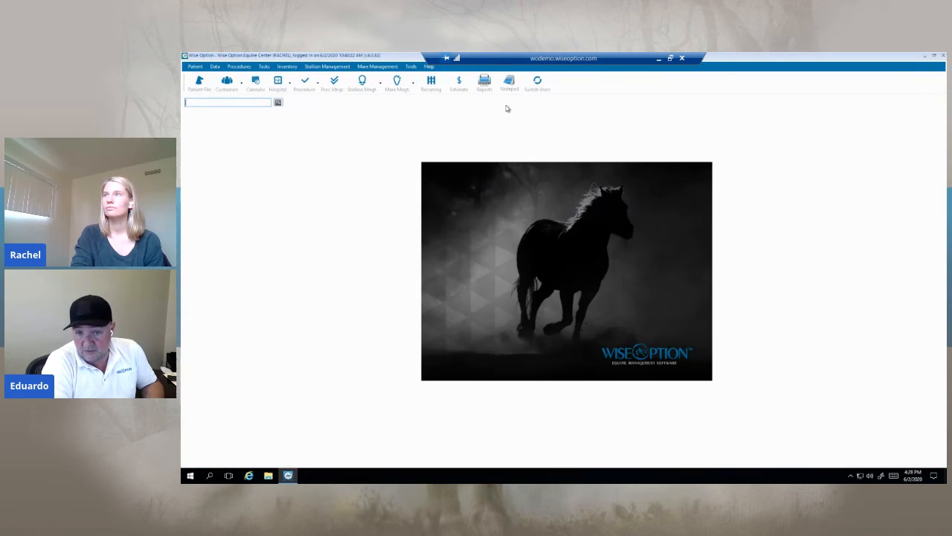
Step: Create an Outpatient estimate and enter Spot as a new patient
{"action": "left_click", "coordinate": [459, 84]}
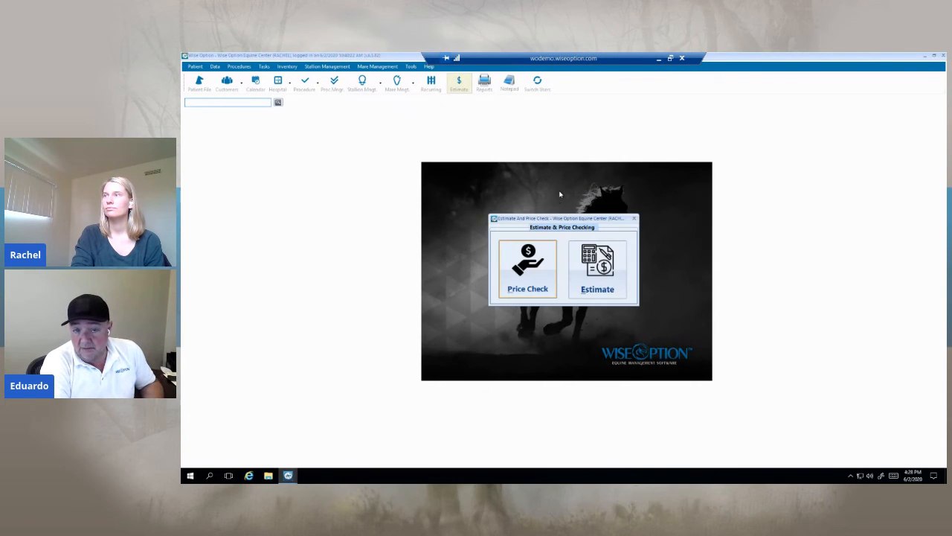
{"action": "left_click", "coordinate": [604, 280]}
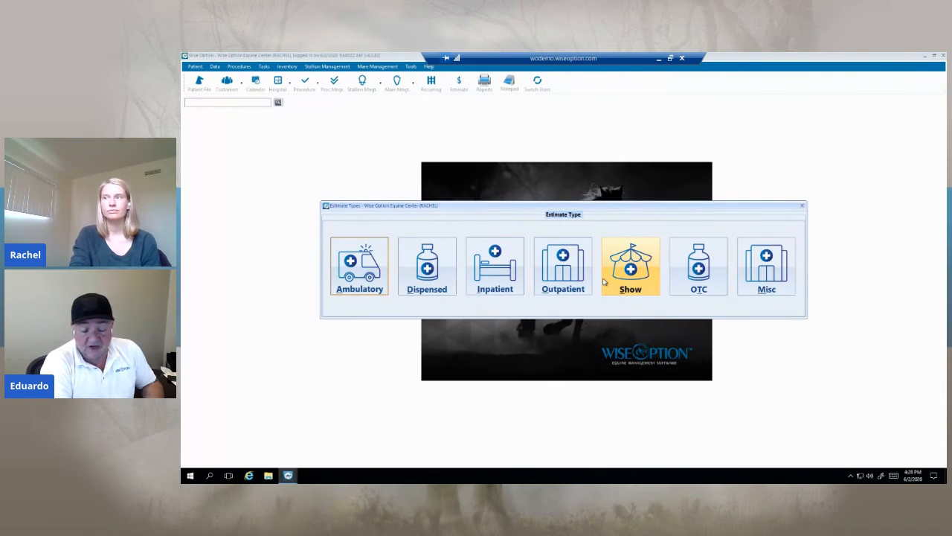
{"action": "left_click", "coordinate": [556, 286]}
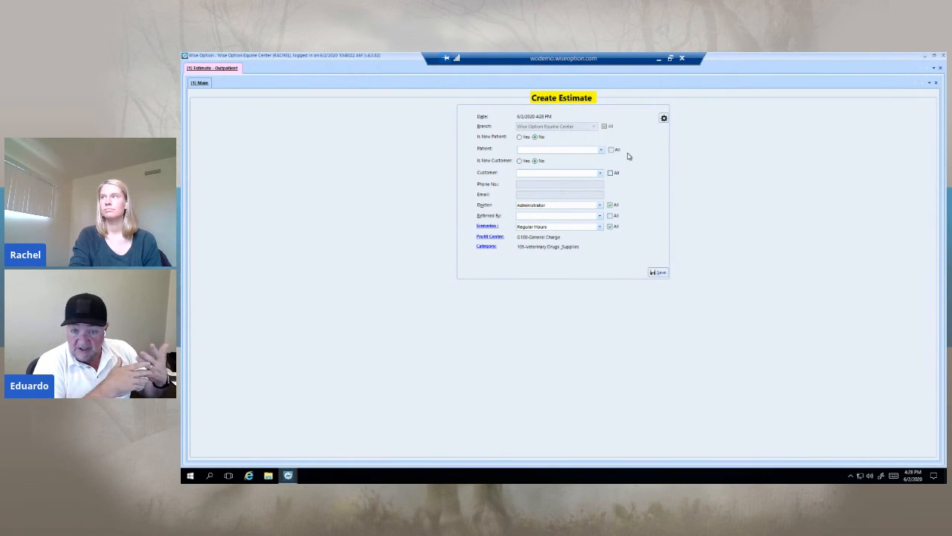
{"action": "left_click", "coordinate": [520, 138]}
{"action": "left_click", "coordinate": [553, 149]}
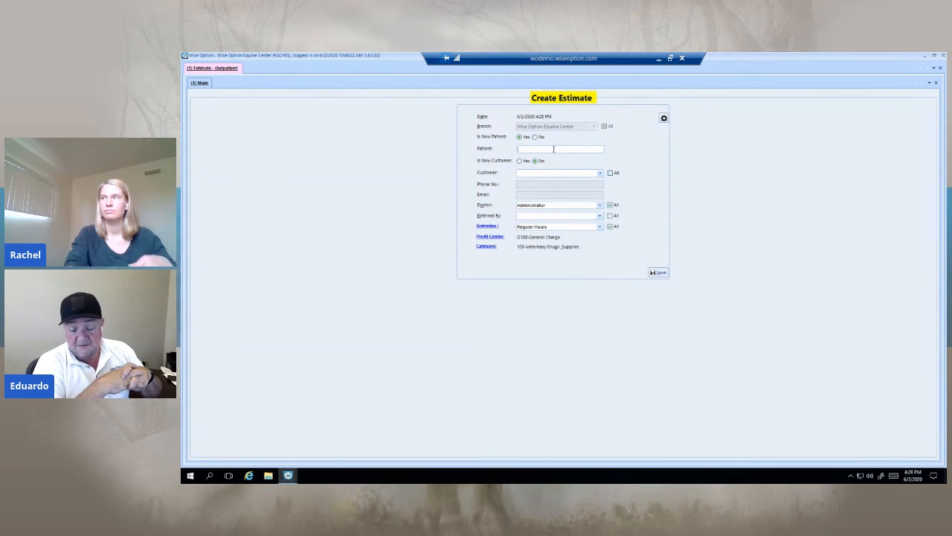
{"action": "type", "text": "Spot"}
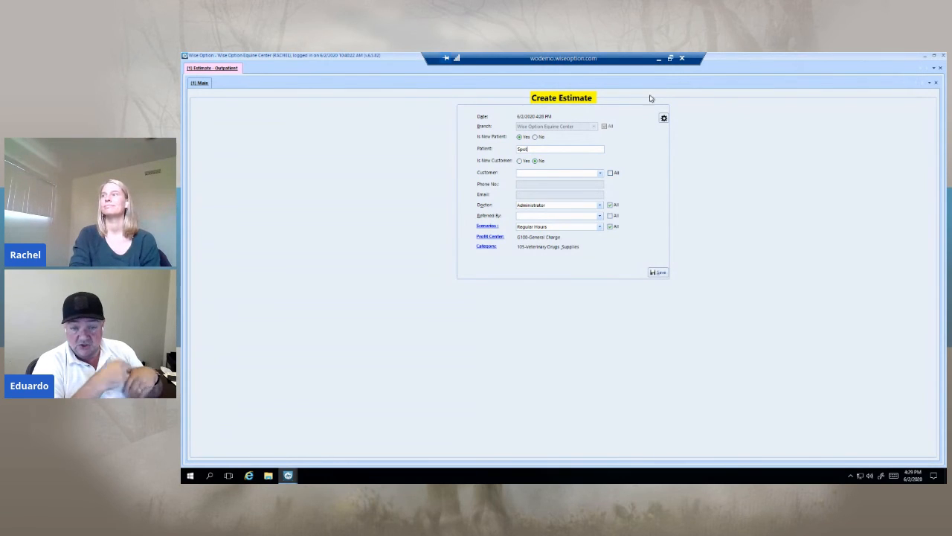
Step: Mark the estimate's customer as new, enter the customer's name and phone number, leave Referred By empty, and save the estimate
{"action": "left_click", "coordinate": [520, 161]}
{"action": "left_click", "coordinate": [534, 171]}
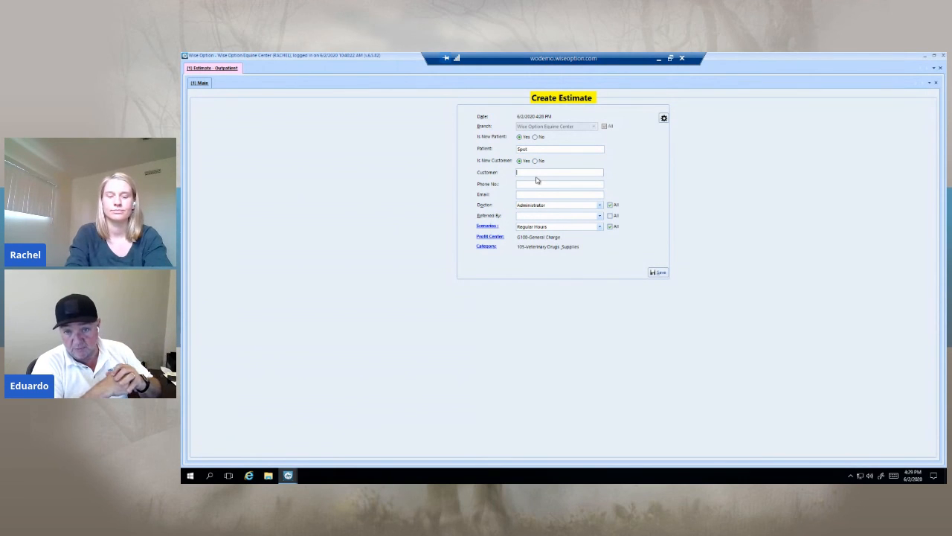
{"action": "type", "text": "Lucy"}
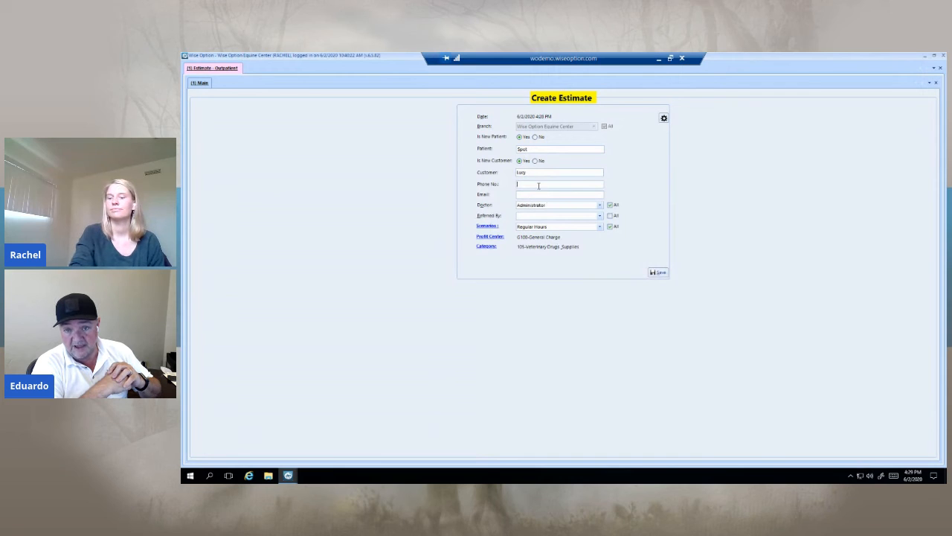
{"action": "type", "text": "55"}
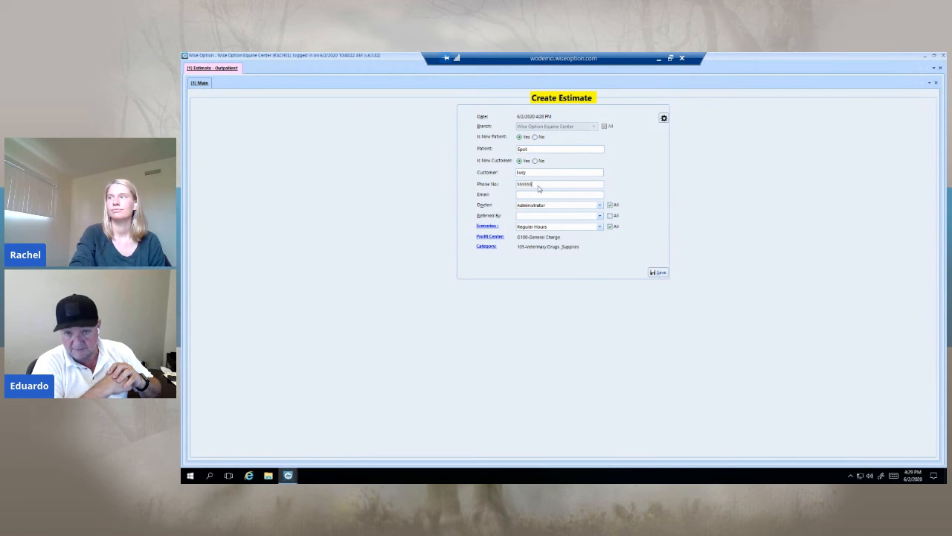
{"action": "type", "text": "5555"}
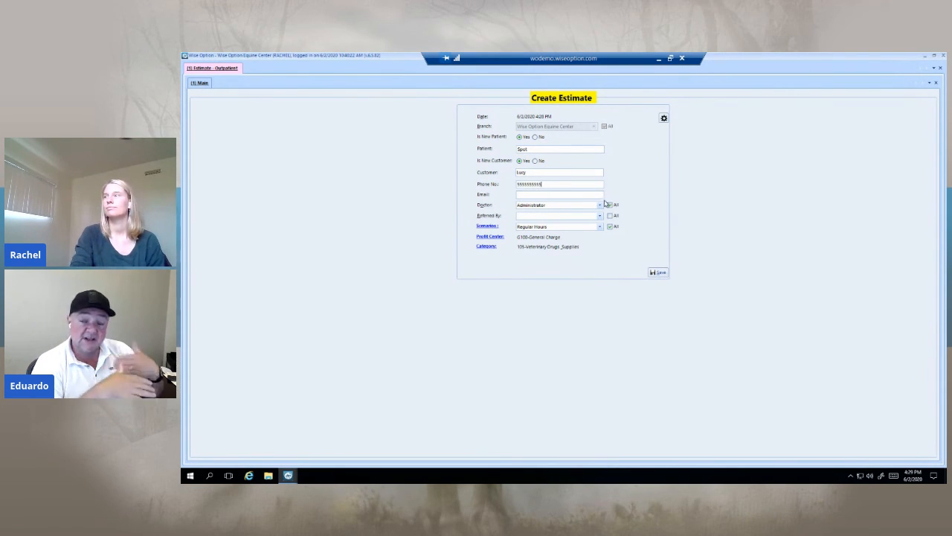
{"action": "left_click", "coordinate": [600, 215]}
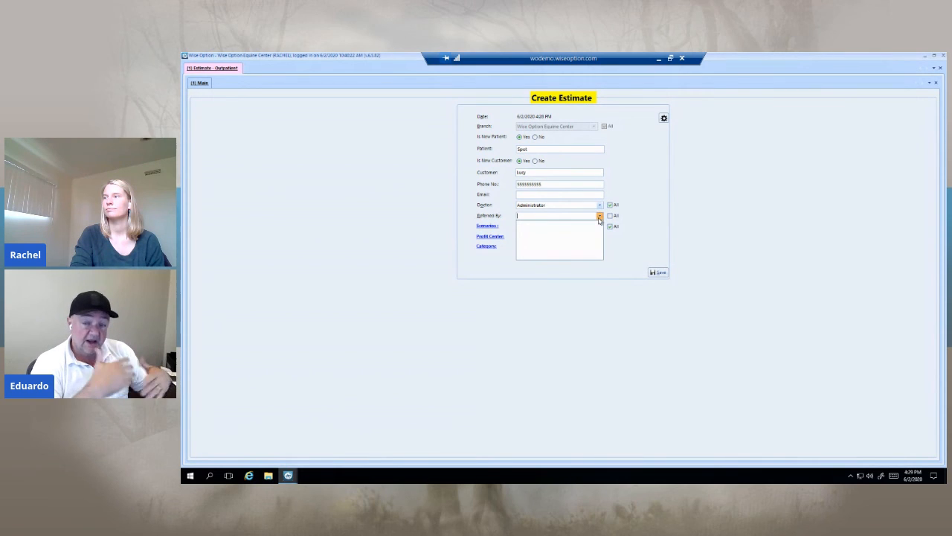
{"action": "left_click", "coordinate": [635, 229]}
{"action": "left_click", "coordinate": [657, 272]}
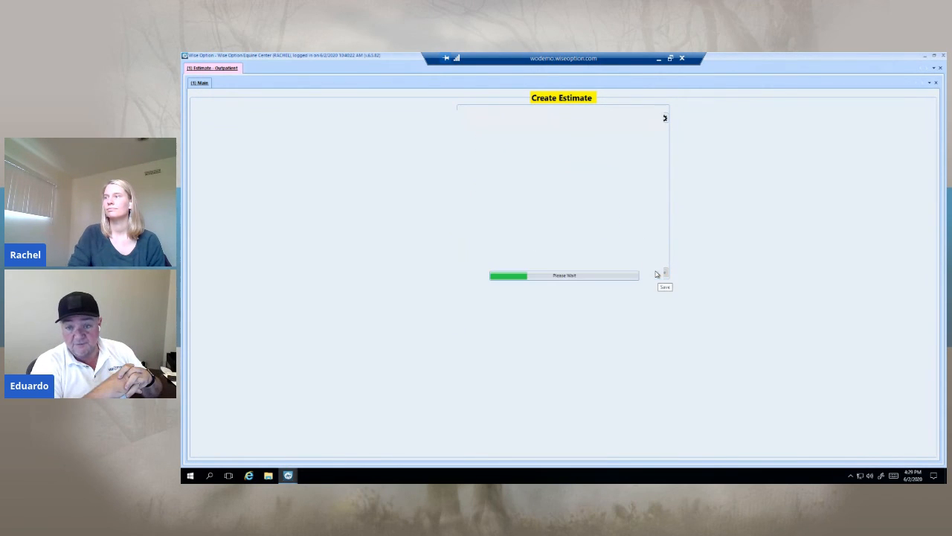